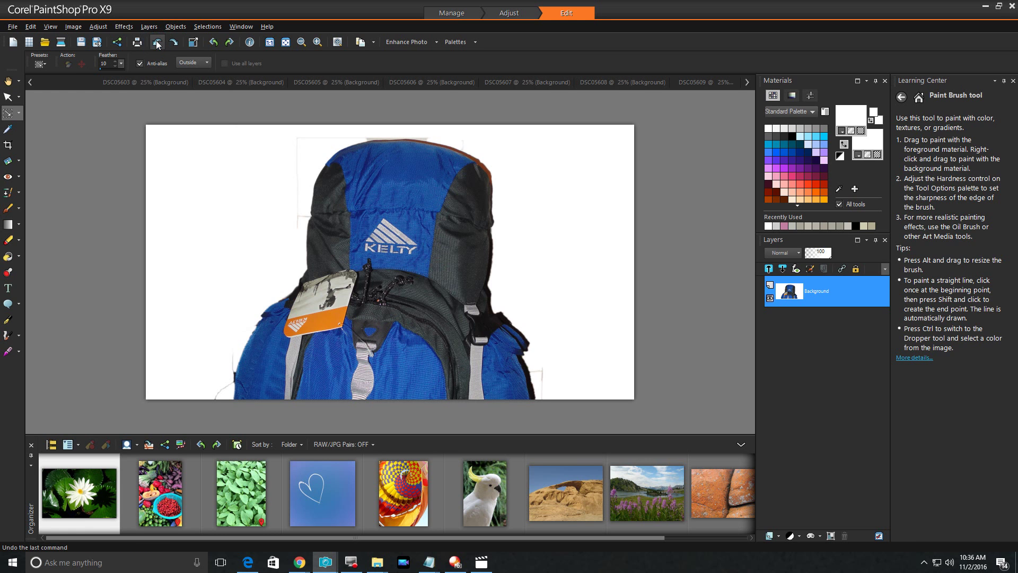
Step: Undo the latest clean-up of stray outlines and dark remnants left of the backpack
click(157, 43)
click(157, 44)
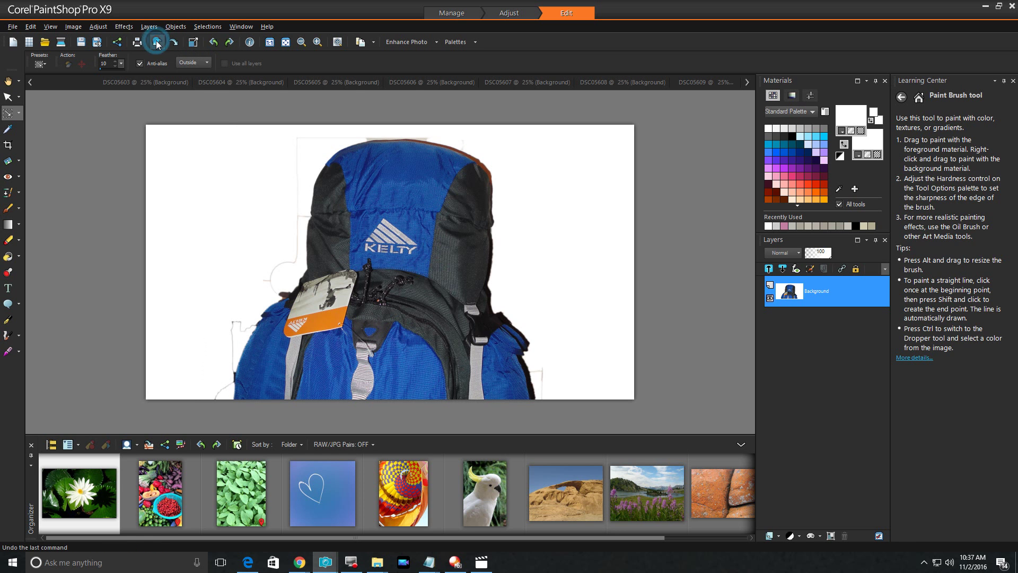
click(156, 44)
click(158, 46)
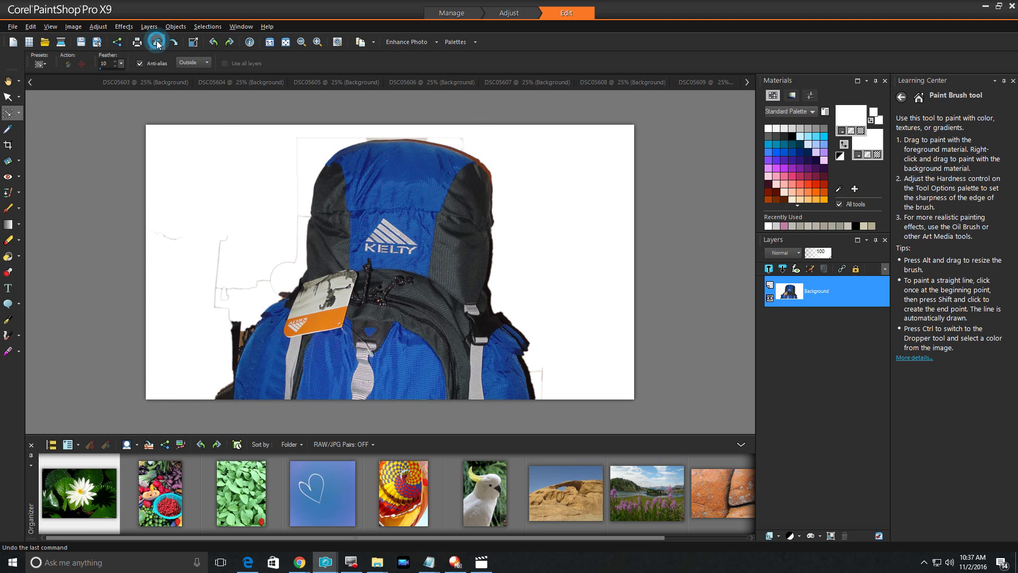
click(157, 45)
click(158, 45)
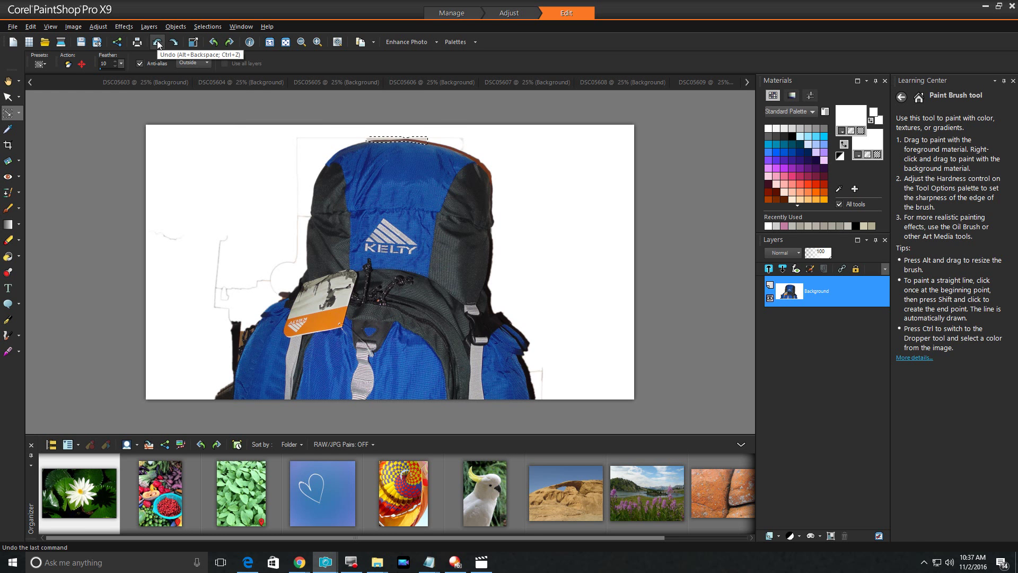
Step: Undo the white fills over the wall around the backpack's top and the cardboard on its left side
click(157, 44)
click(159, 45)
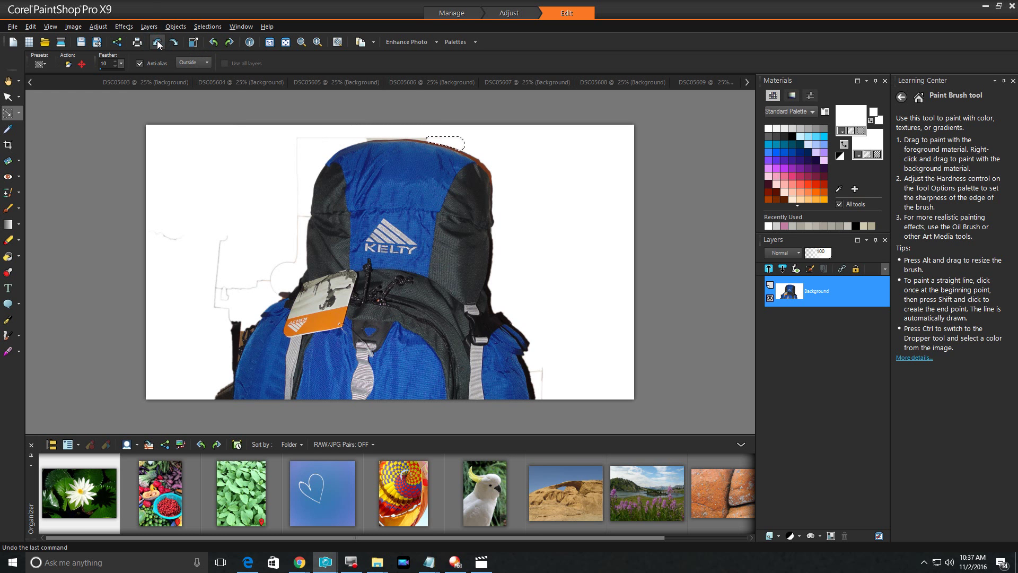
click(158, 44)
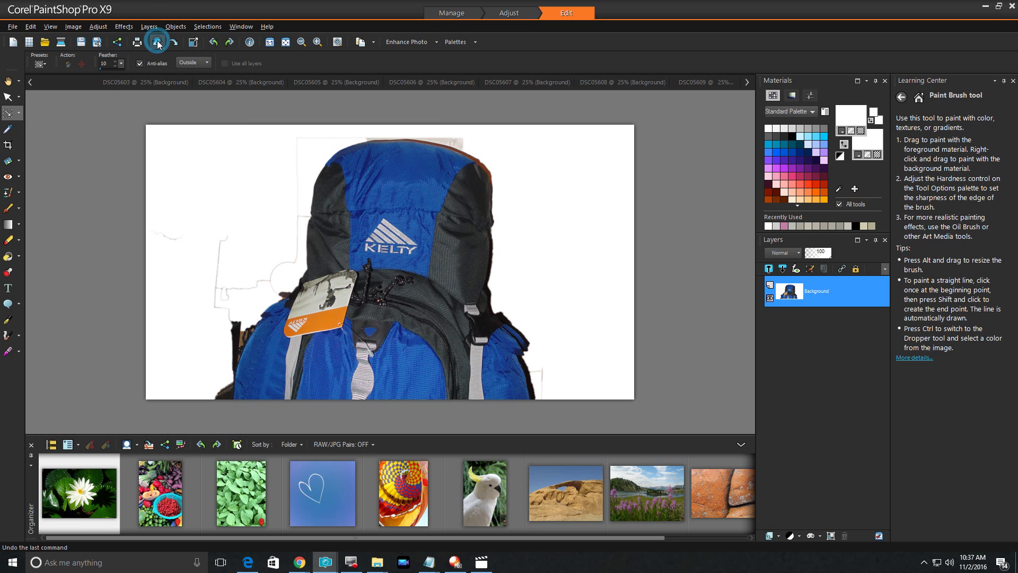
click(157, 45)
click(158, 45)
click(158, 44)
click(158, 45)
click(158, 45)
click(157, 44)
click(158, 45)
click(158, 45)
click(158, 45)
click(158, 45)
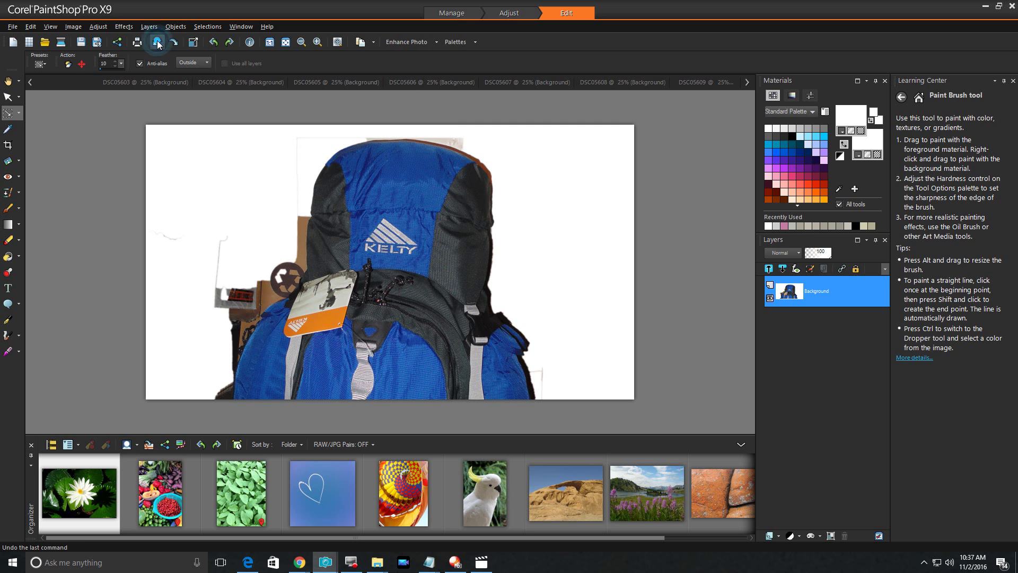
click(157, 45)
click(157, 45)
click(157, 44)
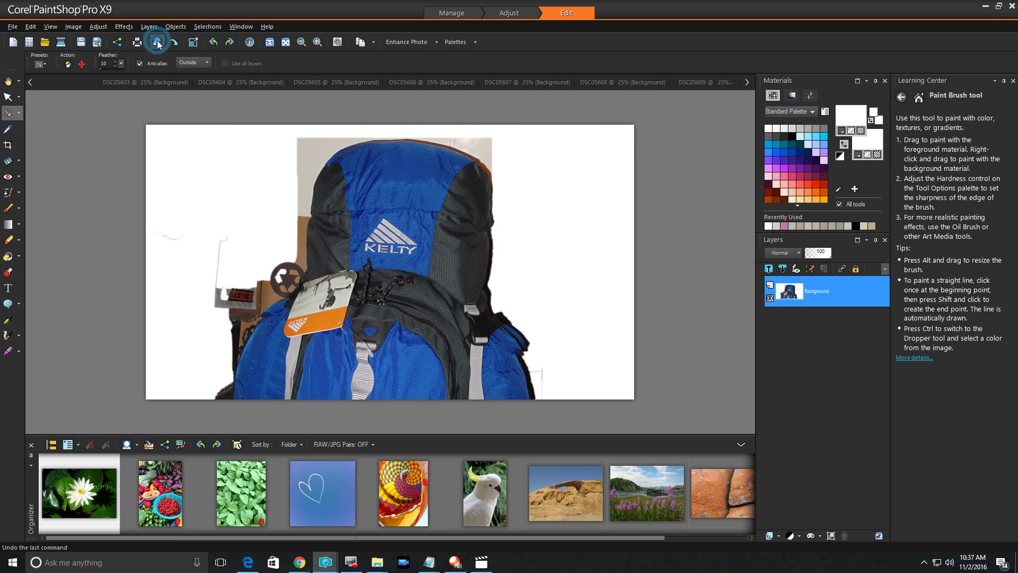
Step: Undo the remaining white fills, back to the photo's full original background with the strip along the right edge selected
click(158, 46)
click(158, 45)
click(158, 45)
click(158, 44)
click(157, 45)
click(158, 45)
click(158, 45)
click(158, 45)
click(157, 45)
click(158, 44)
click(158, 45)
click(158, 44)
click(158, 44)
click(157, 45)
click(158, 44)
click(158, 45)
click(158, 44)
click(158, 45)
click(158, 45)
click(157, 45)
click(157, 46)
click(157, 45)
click(157, 45)
click(156, 45)
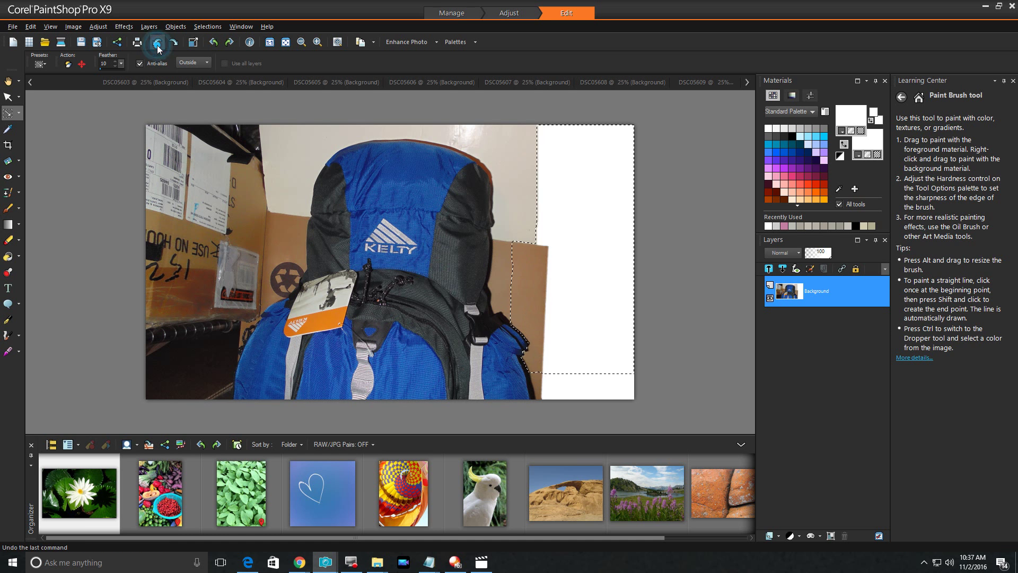
click(157, 46)
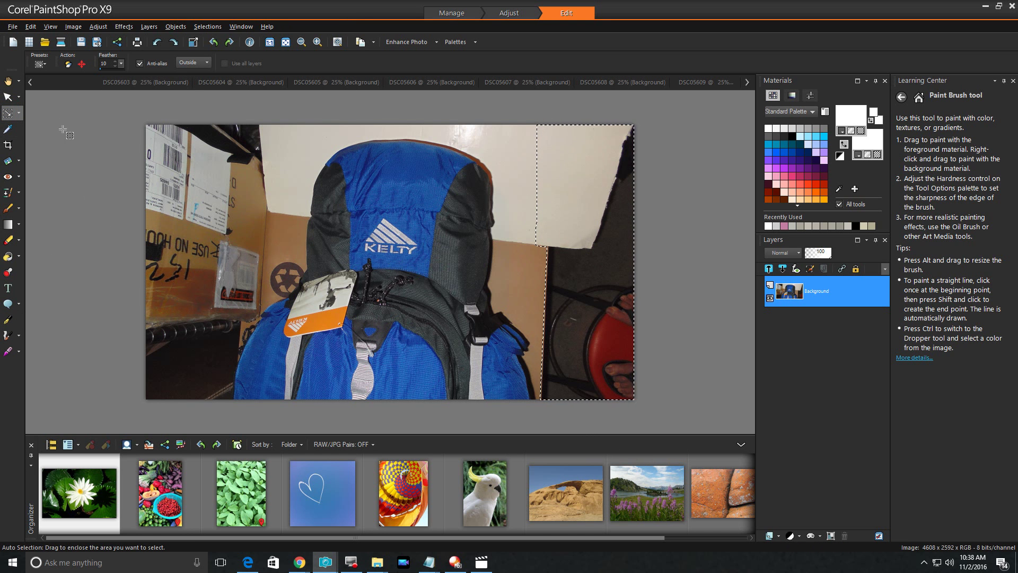
Step: Redo the white fills over the background right of the backpack, up to the wall patch beside its top
click(173, 43)
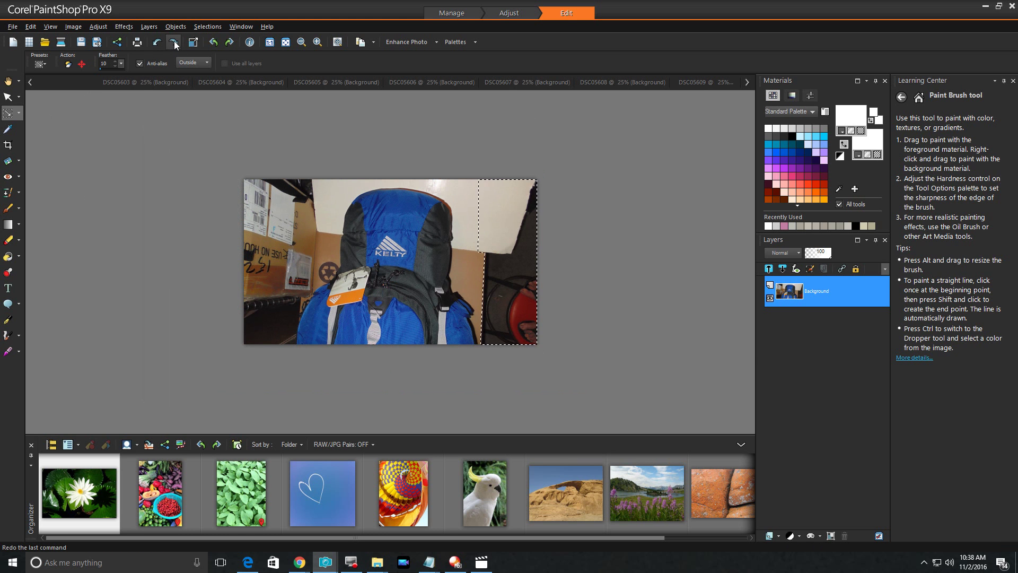
click(174, 42)
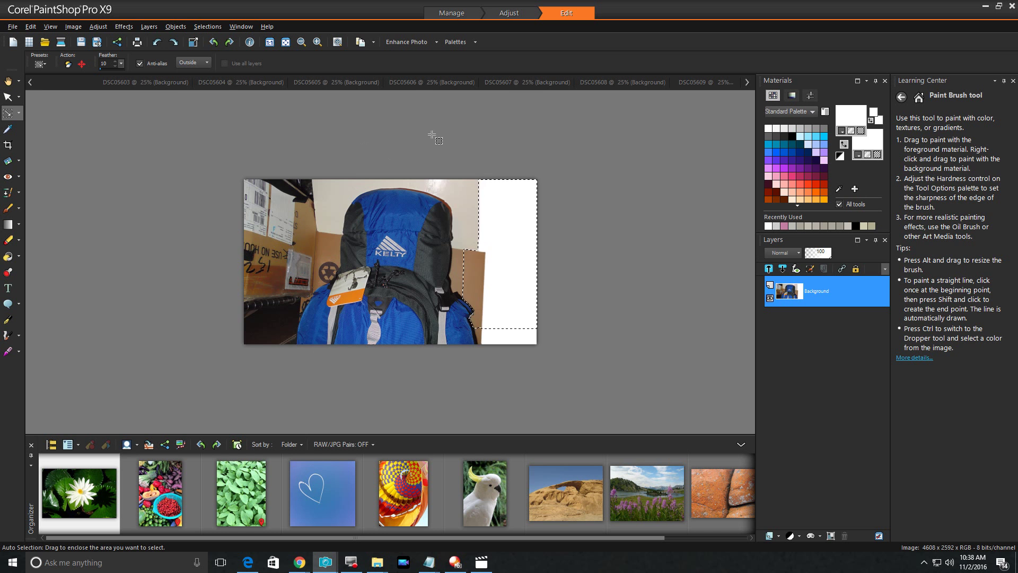
scroll(432, 136, up, 1)
scroll(433, 135, up, 2)
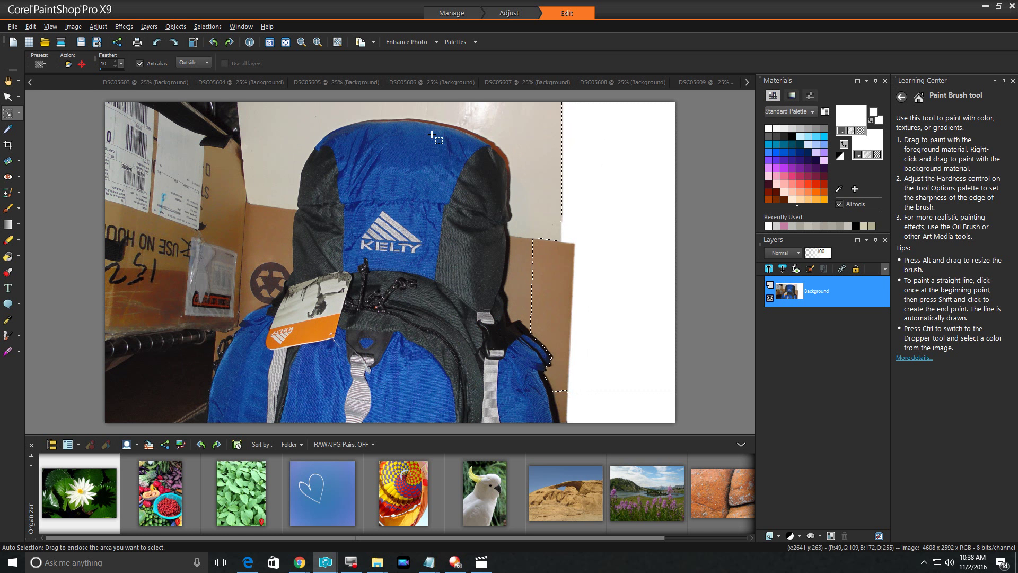
scroll(431, 135, down, 1)
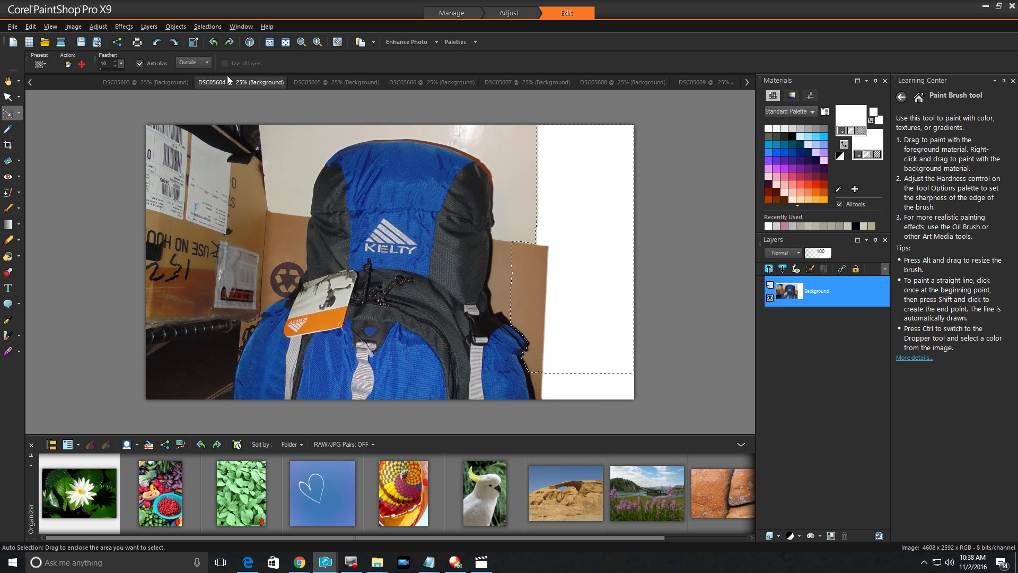
click(176, 42)
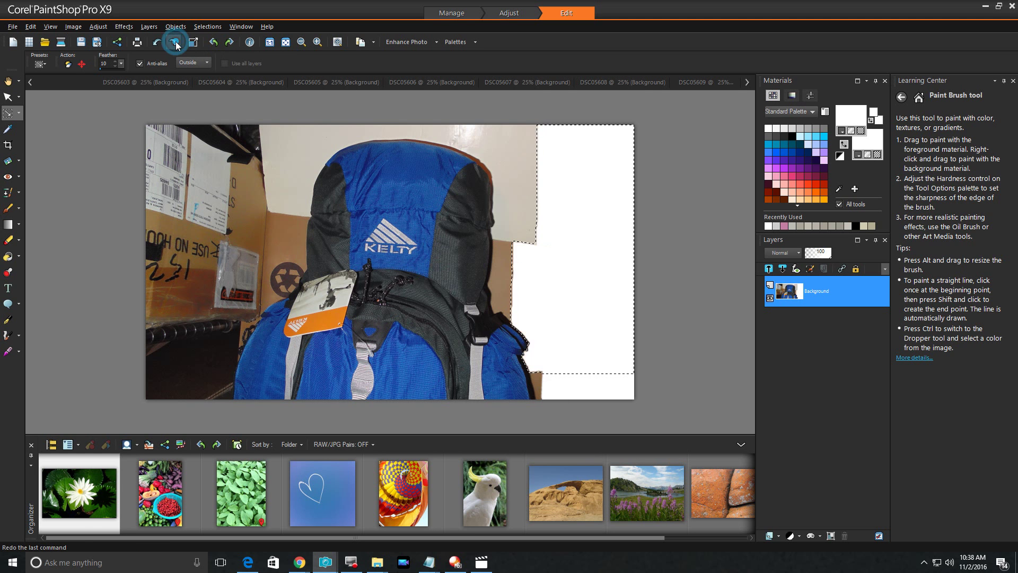
click(176, 42)
click(176, 42)
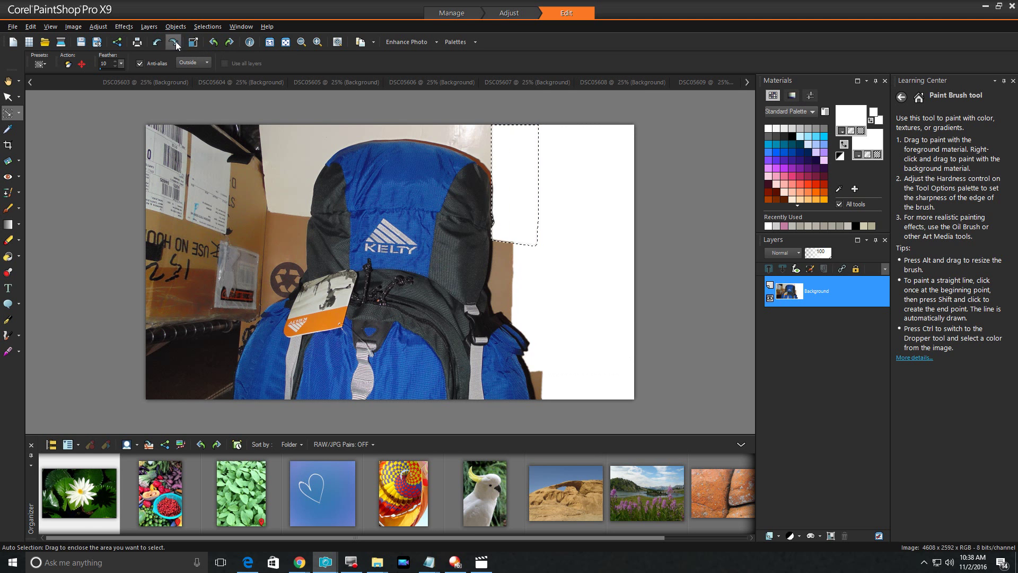
Step: Redo the white fills of the small patch at the backpack's lower right and the dark background at the lower left
click(176, 42)
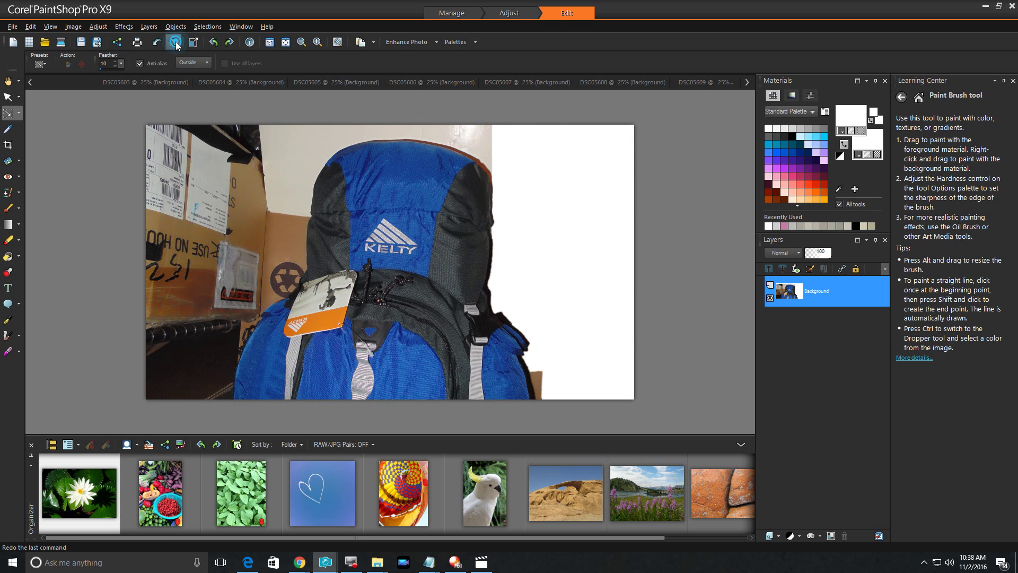
click(176, 41)
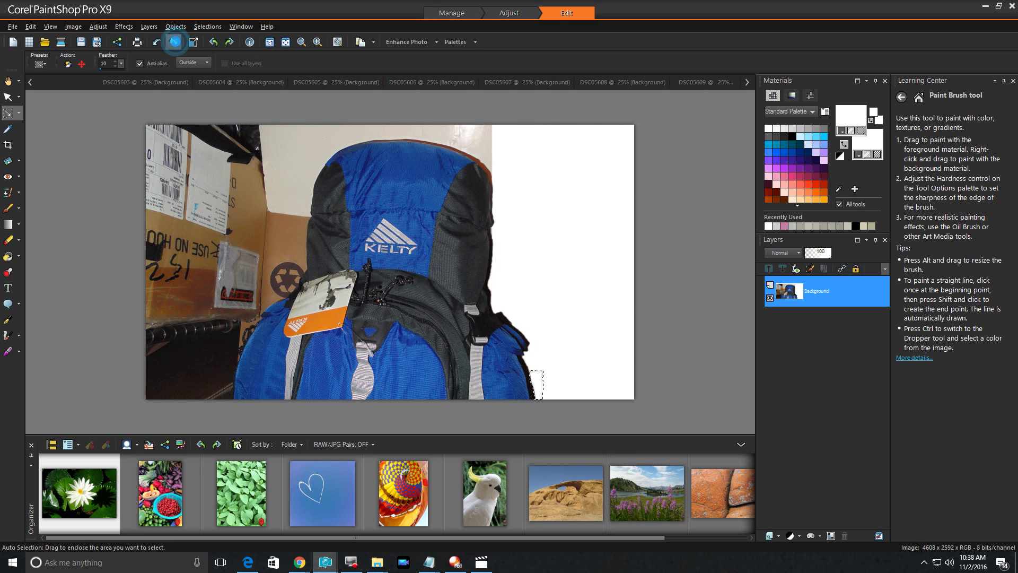
click(176, 42)
click(176, 41)
click(176, 42)
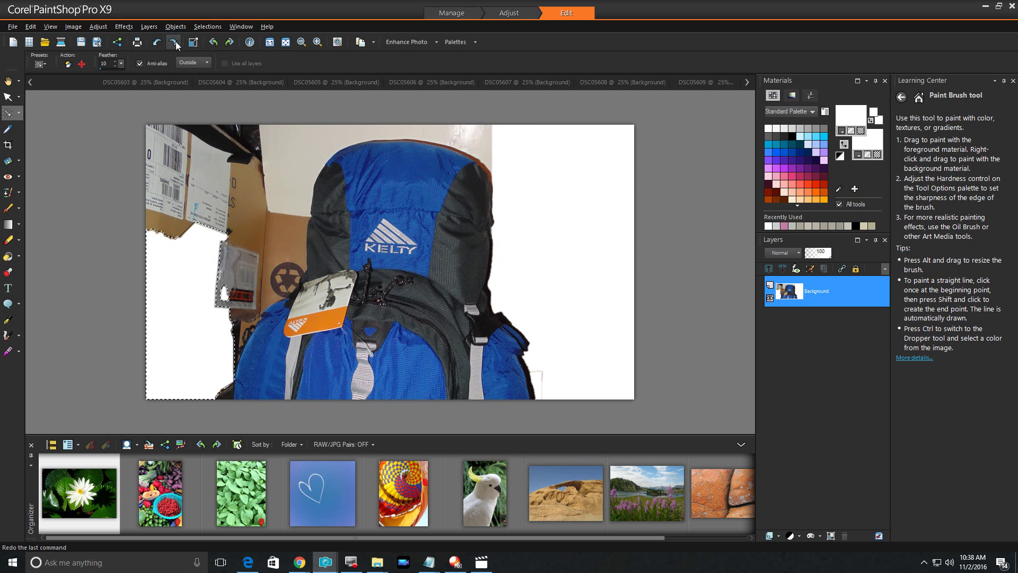
Step: Redo the white fills over the boxes and shipping labels in the photo's upper-left area
click(176, 41)
click(176, 41)
click(175, 42)
click(177, 42)
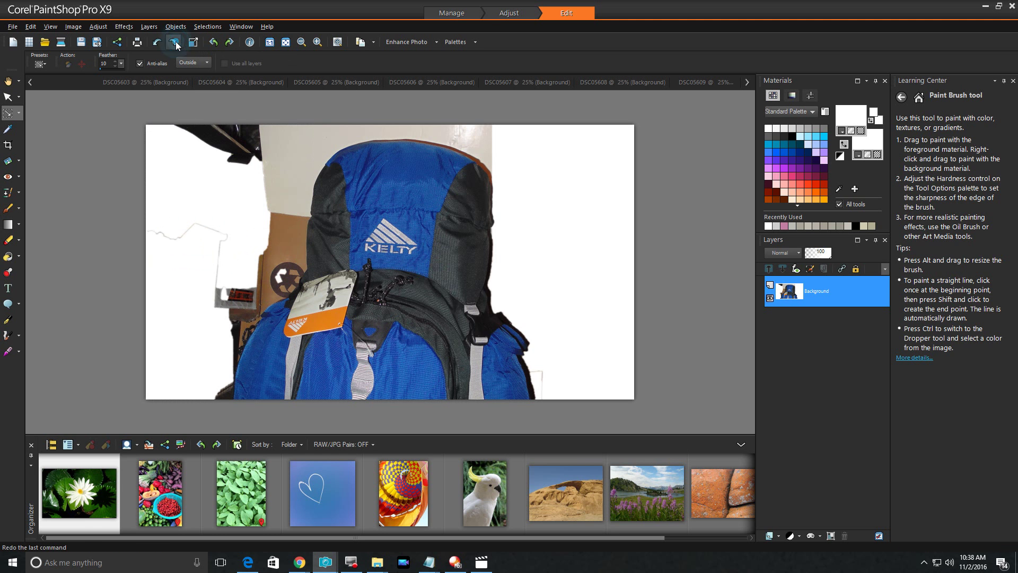
click(176, 41)
click(176, 42)
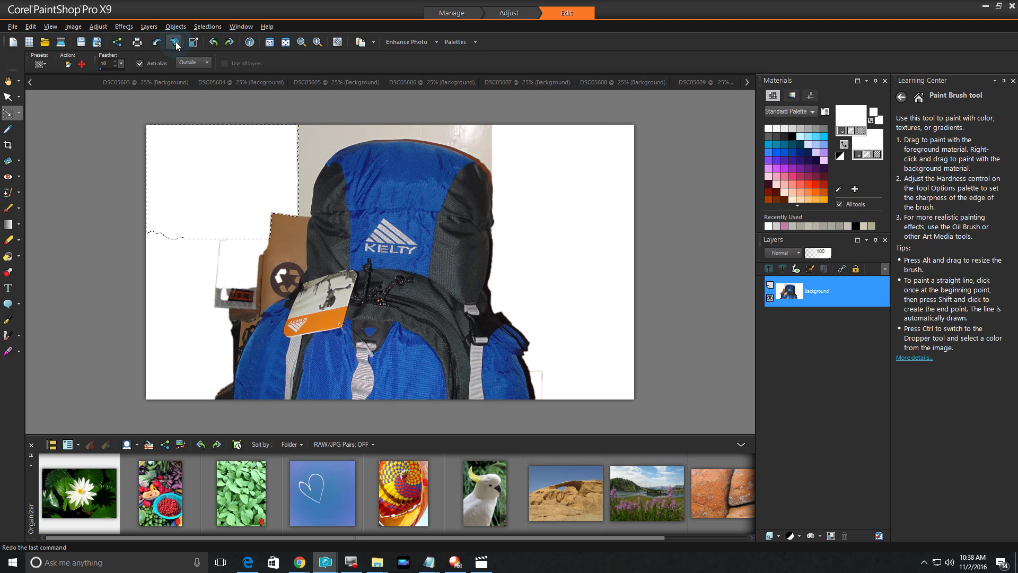
Step: Redo the white fills of the strip along the photo's upper edge and the wall and cardboard beside the backpack's upper left
click(176, 41)
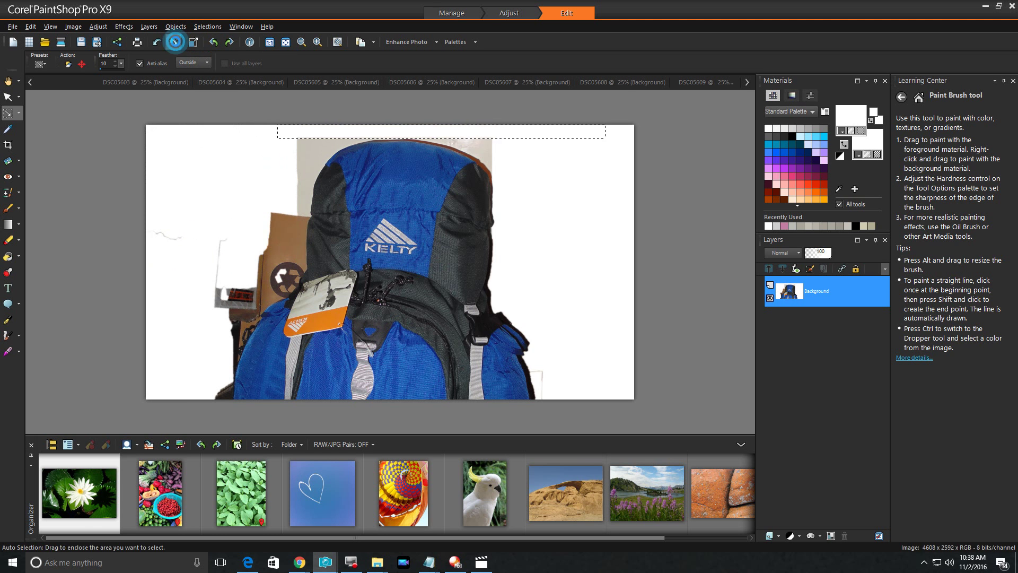
click(176, 42)
click(175, 42)
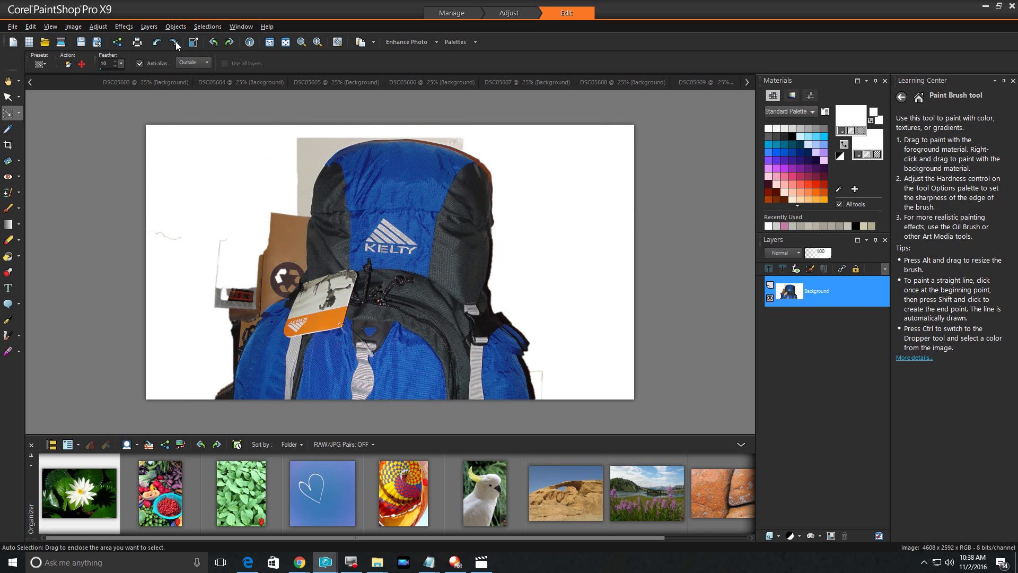
click(177, 41)
click(175, 41)
click(175, 42)
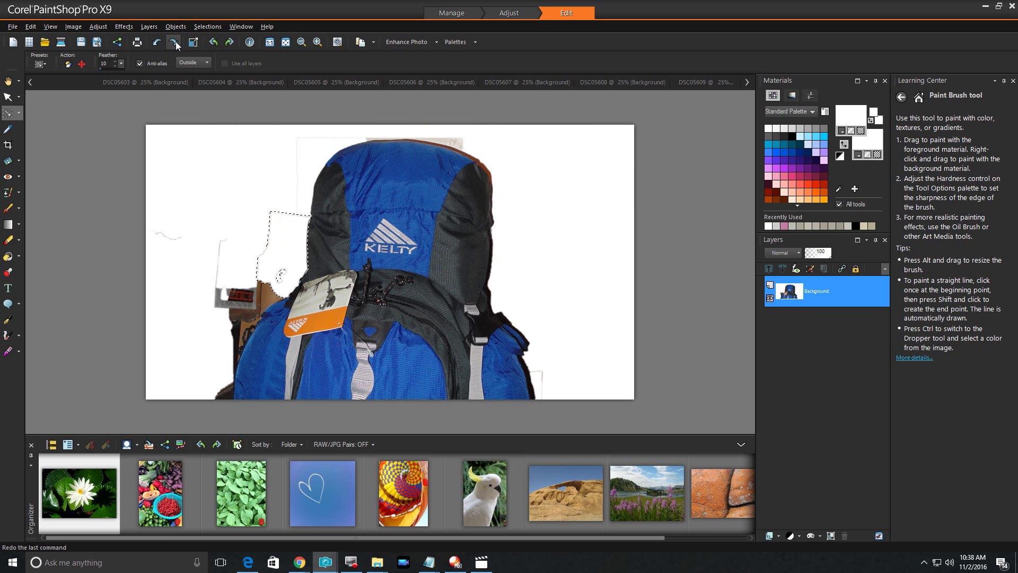
Step: Redo the white fills over the remaining cardboard and label pouch left of the backpack
click(176, 41)
click(175, 41)
click(176, 41)
click(177, 42)
click(156, 41)
click(176, 41)
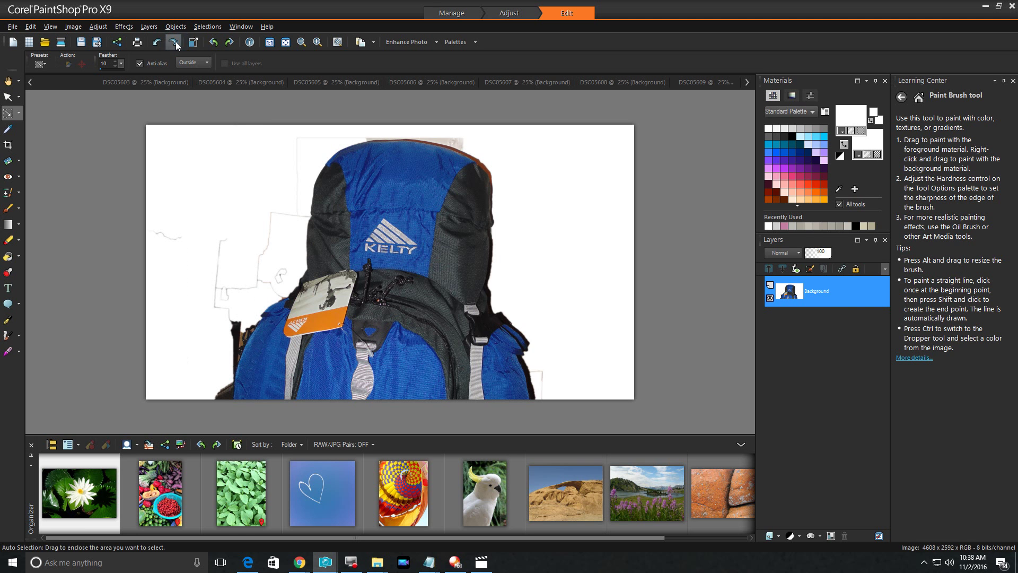
click(176, 42)
click(176, 43)
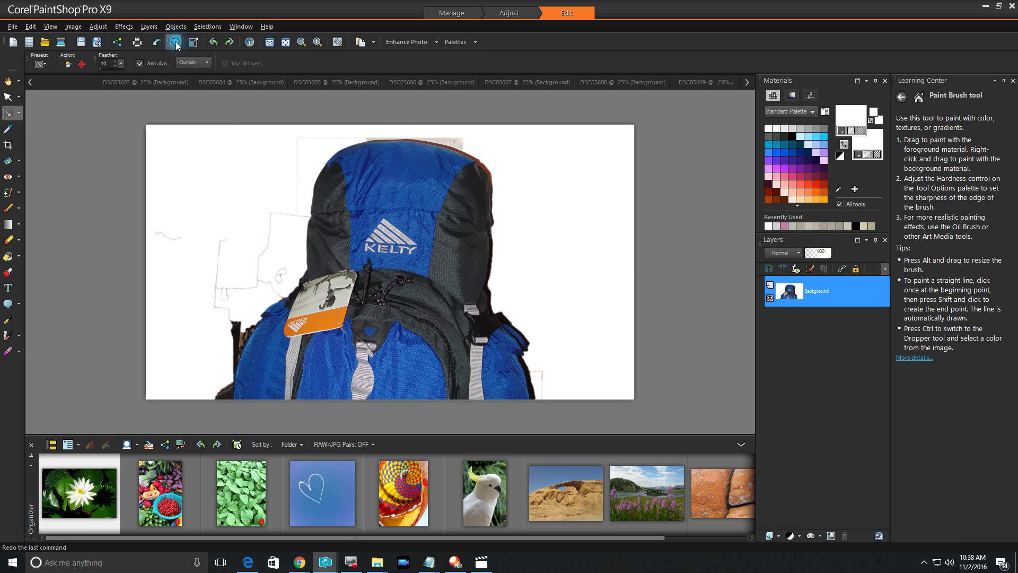
Step: Redo the clean-up of the wall patch above the backpack's right shoulder and the dark remnants along its lower left
click(176, 42)
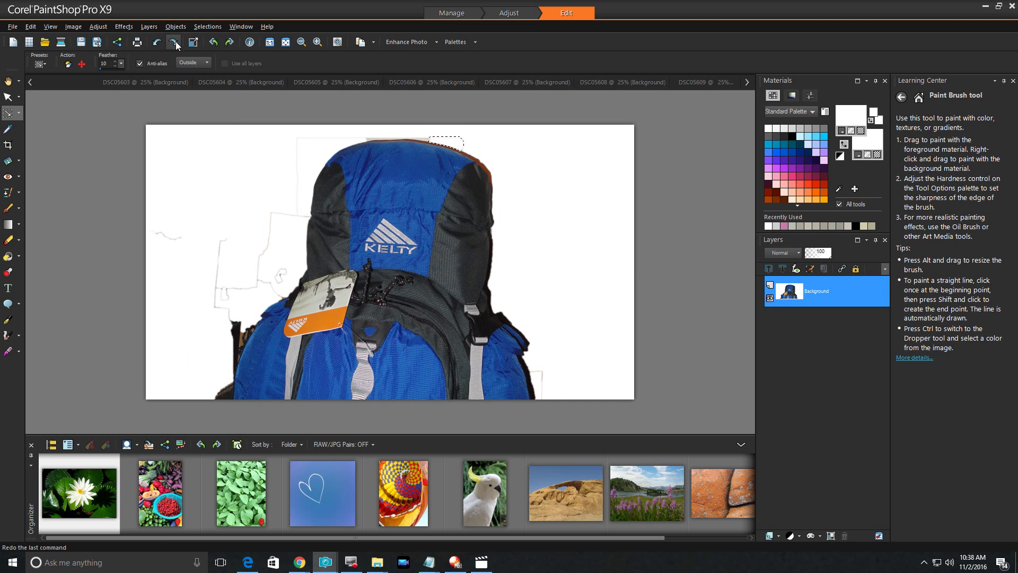
click(175, 42)
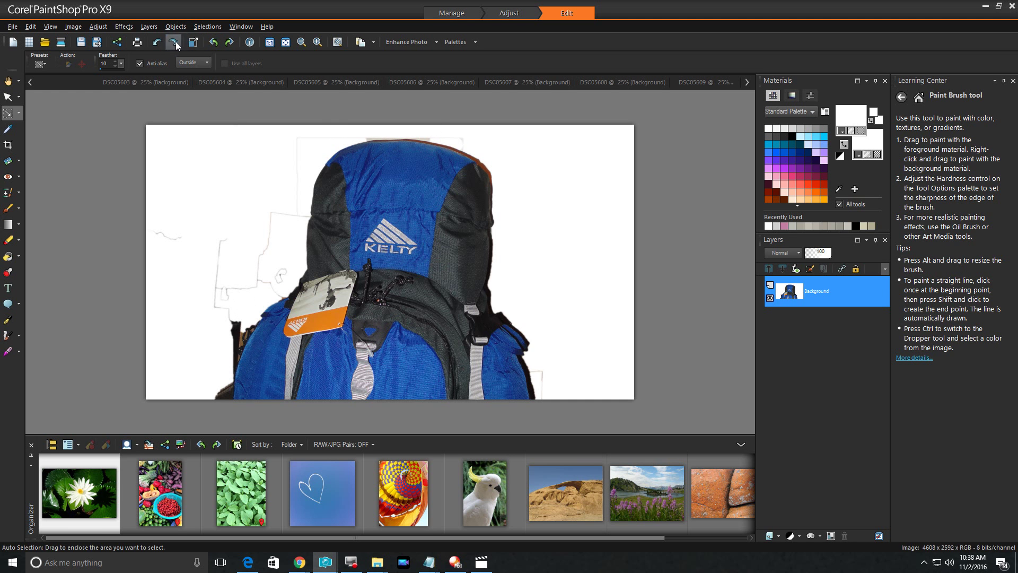
click(176, 41)
click(176, 42)
click(176, 41)
click(176, 41)
click(176, 41)
click(175, 41)
click(176, 42)
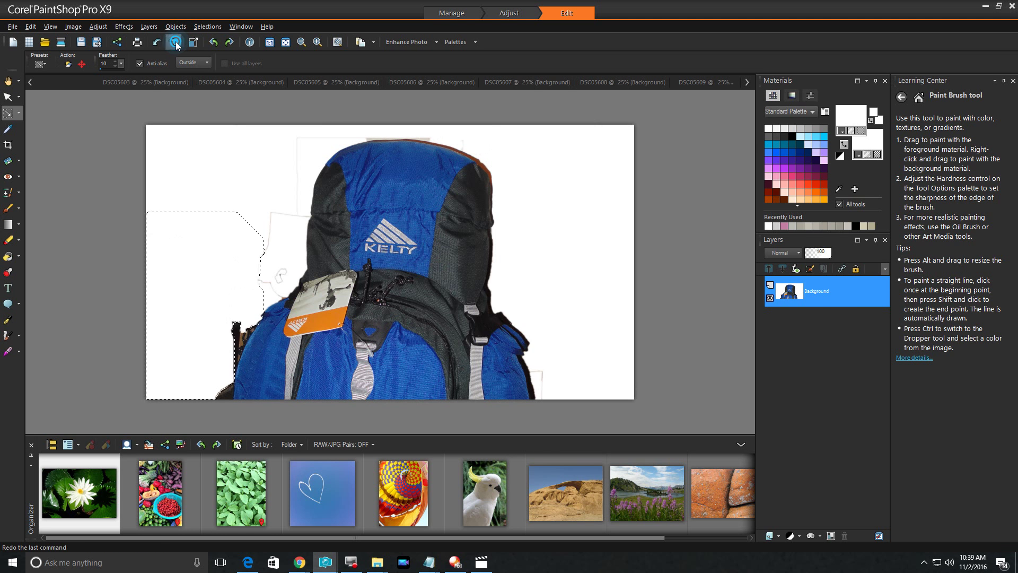
click(176, 42)
click(176, 42)
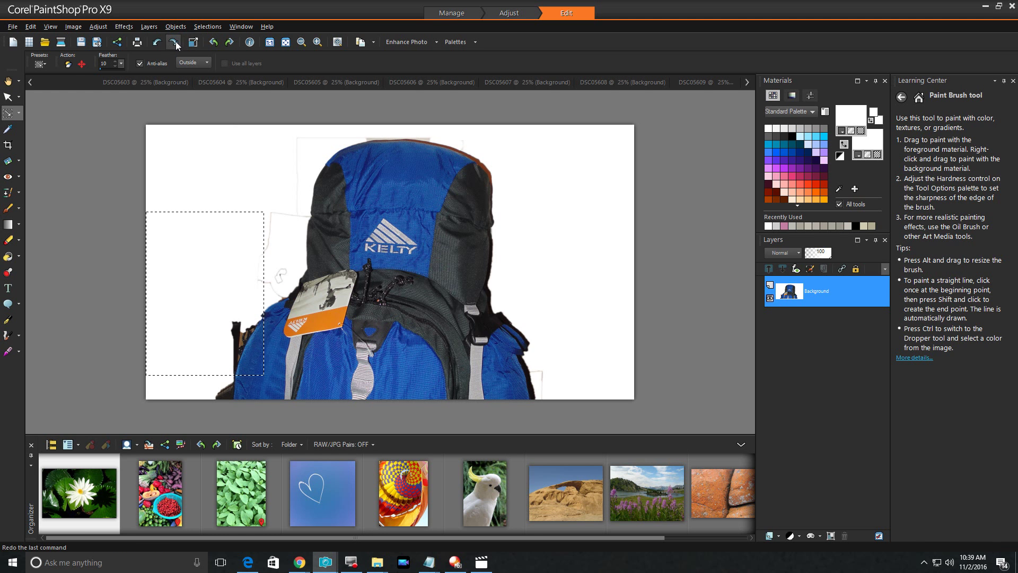
click(176, 42)
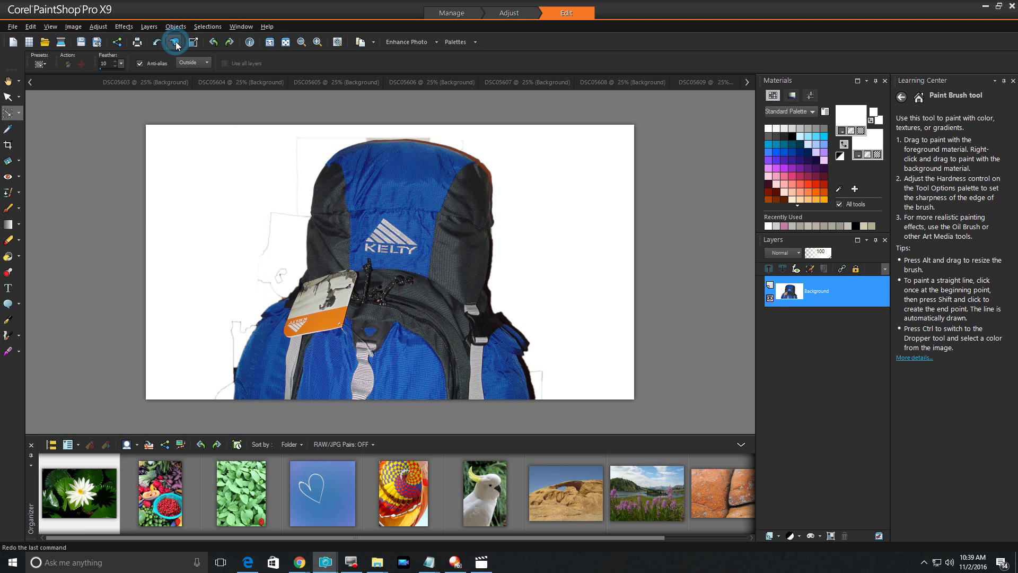
Step: Redo the final clean-up of the leftover outlines around the backpack
click(176, 42)
click(176, 42)
click(176, 41)
click(176, 42)
click(176, 42)
click(176, 43)
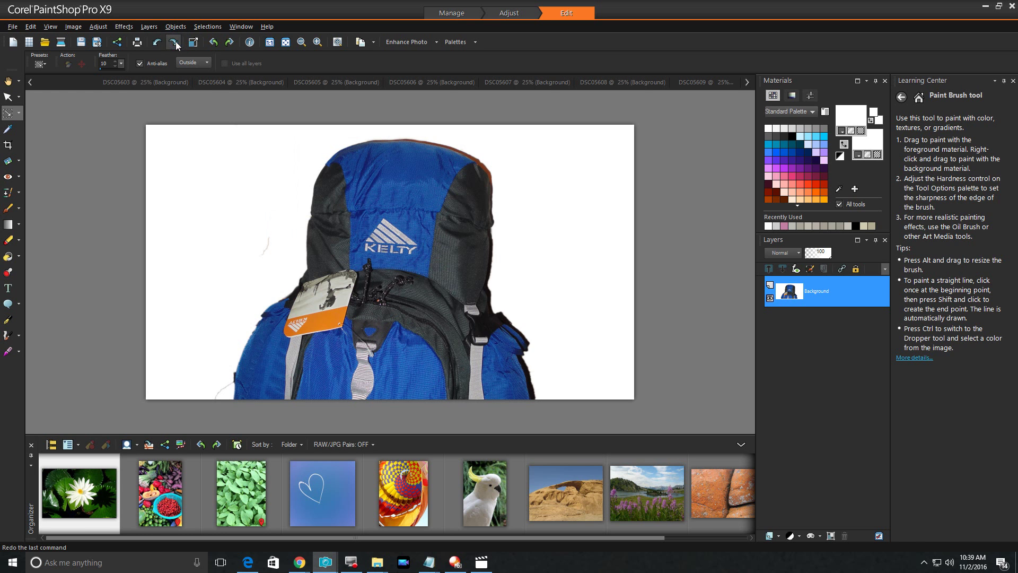
click(176, 41)
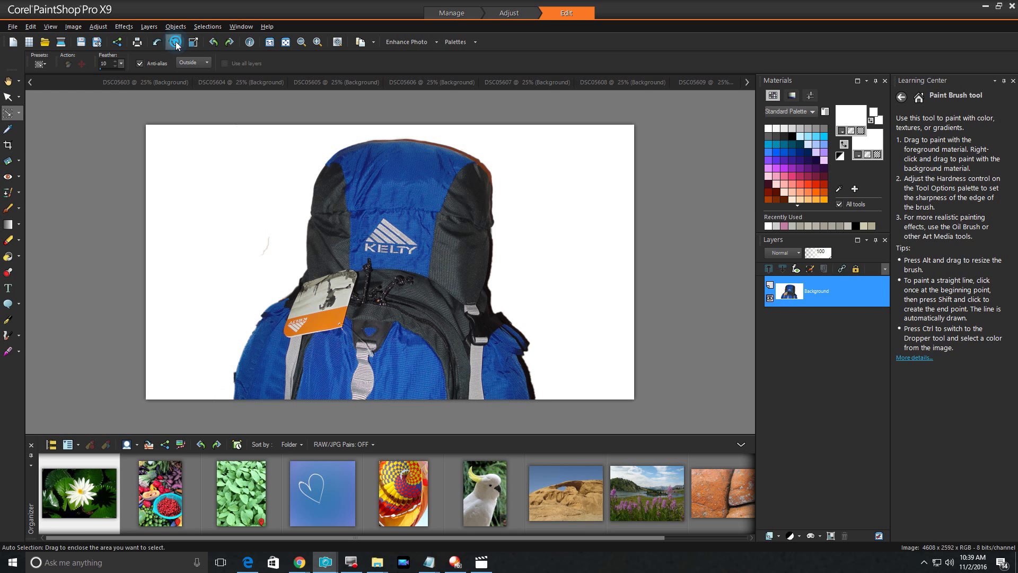
click(176, 42)
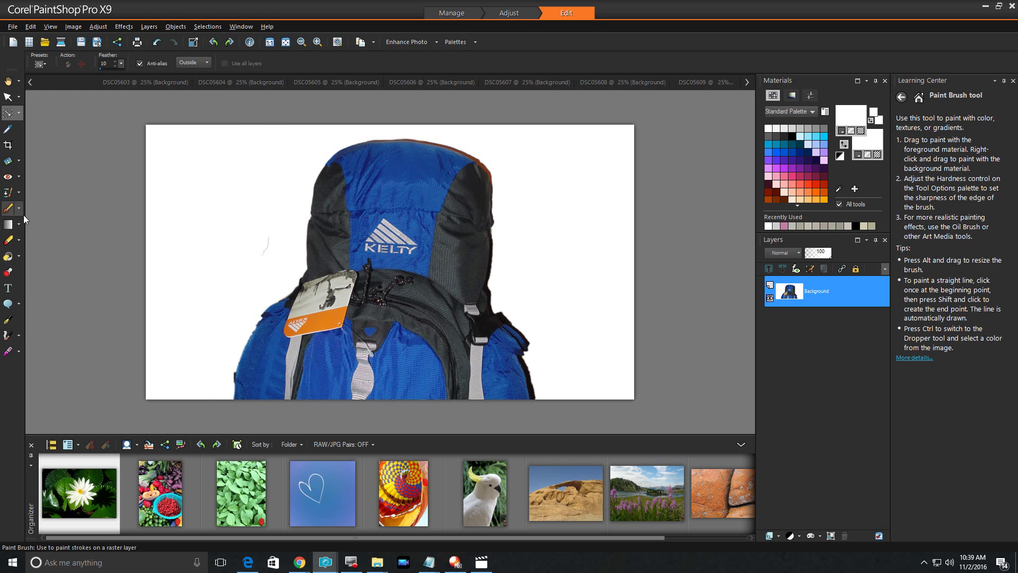
Step: Paint over the stray line left of the backpack in white with the Paint Brush
click(8, 208)
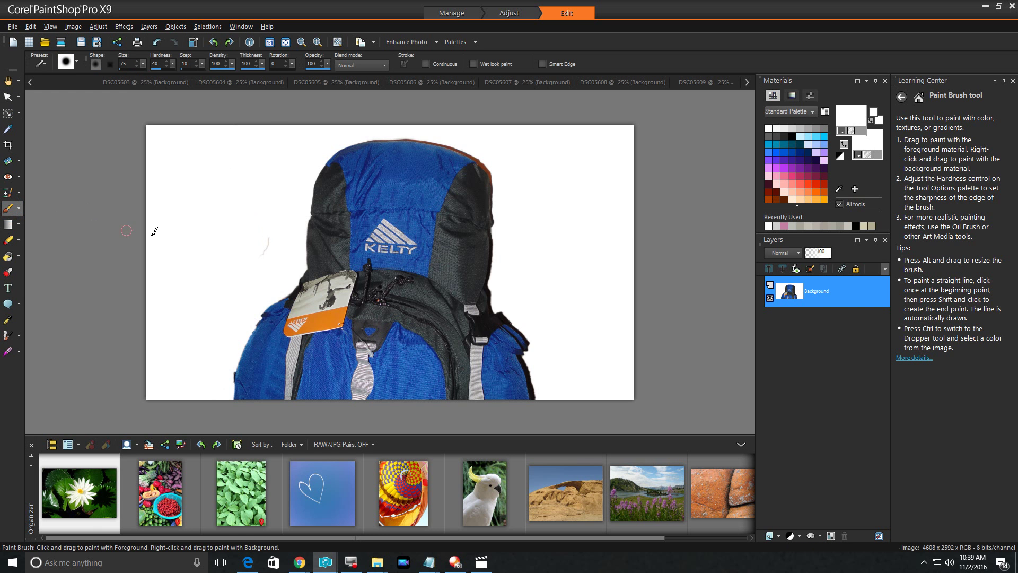
click(273, 229)
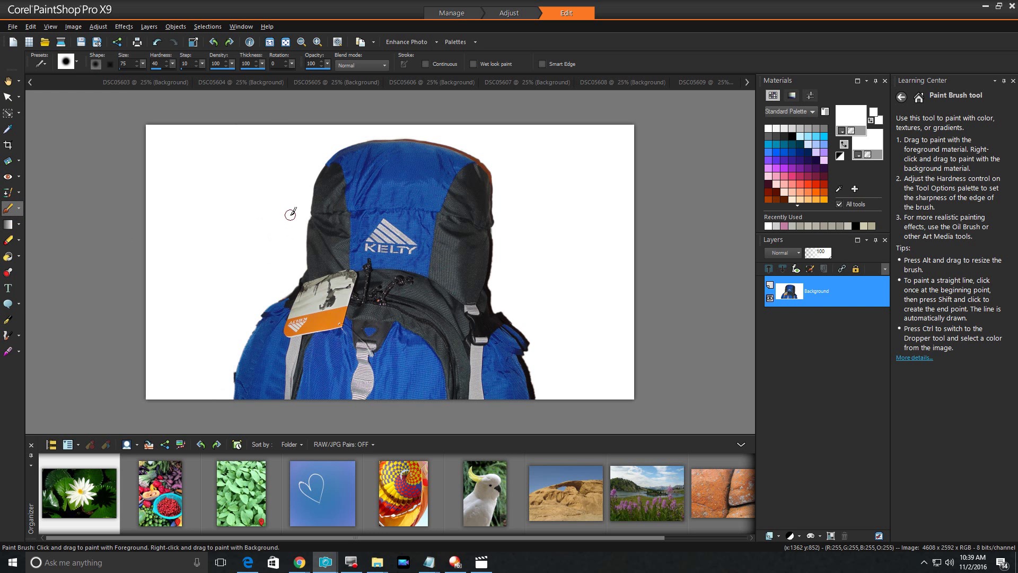
Step: Select the whole backpack with the Auto Selection tool, copy it to the clipboard and clear the selection
click(10, 114)
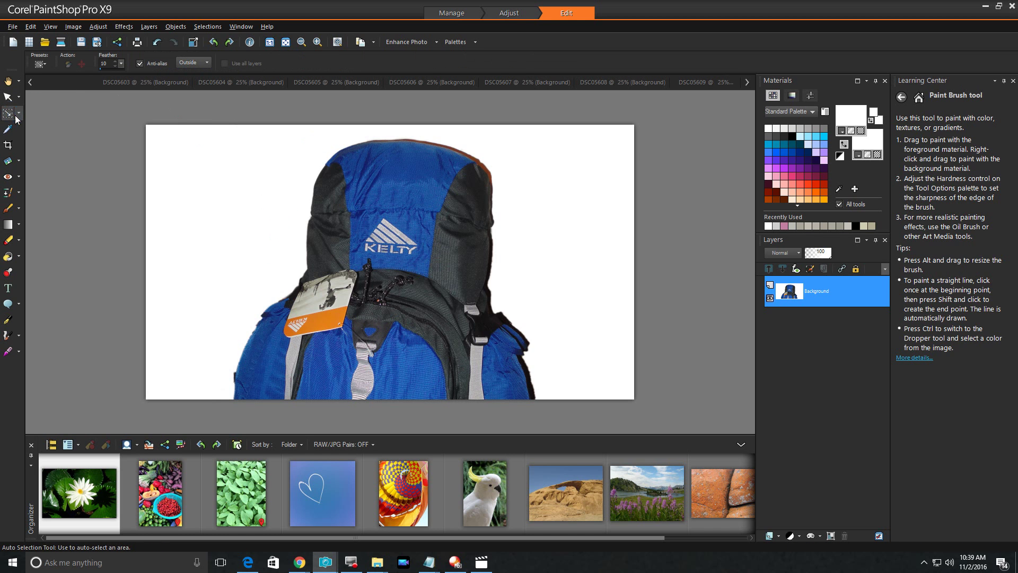
drag(558, 422, 228, 134)
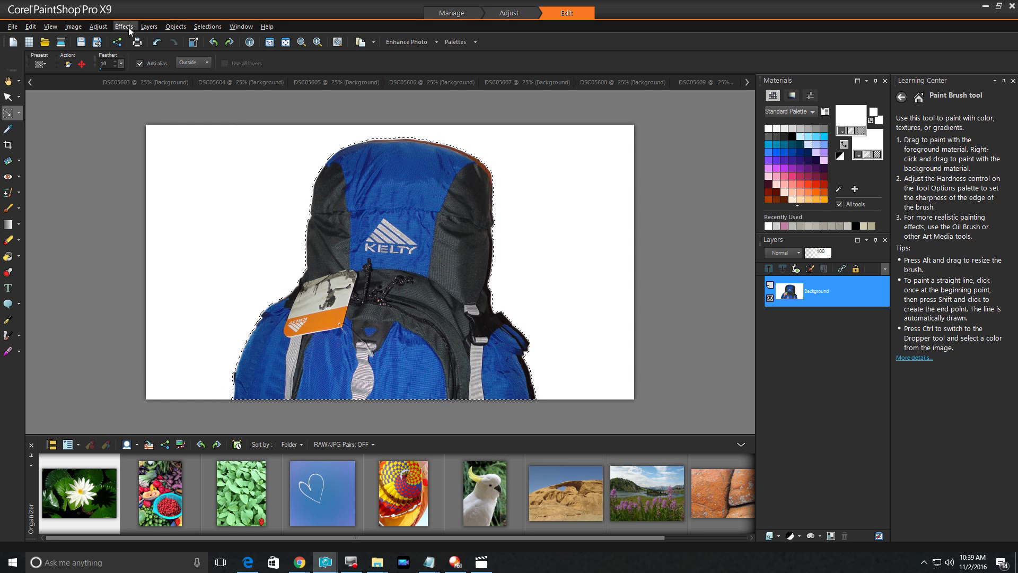
click(31, 26)
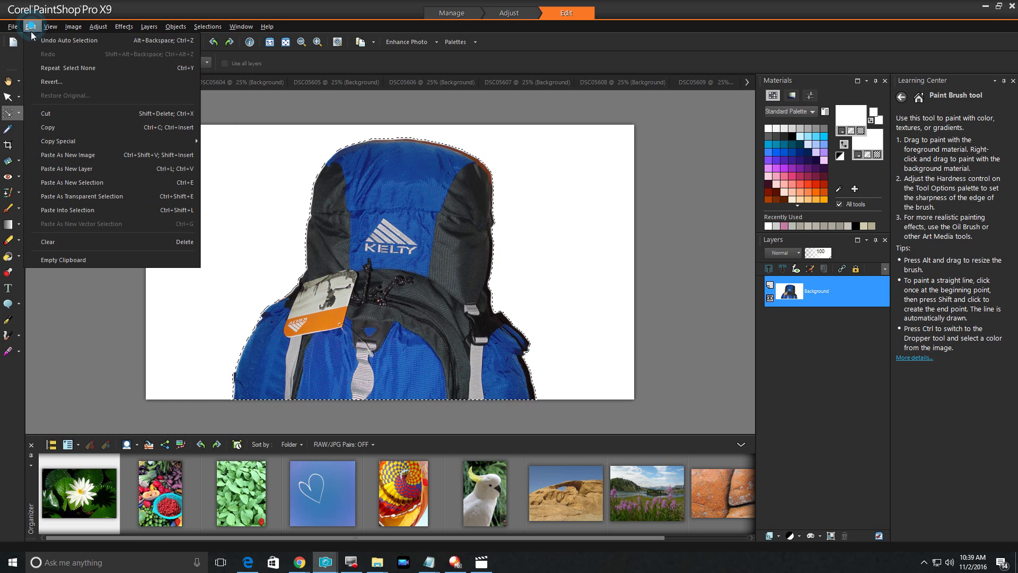
click(54, 128)
click(210, 177)
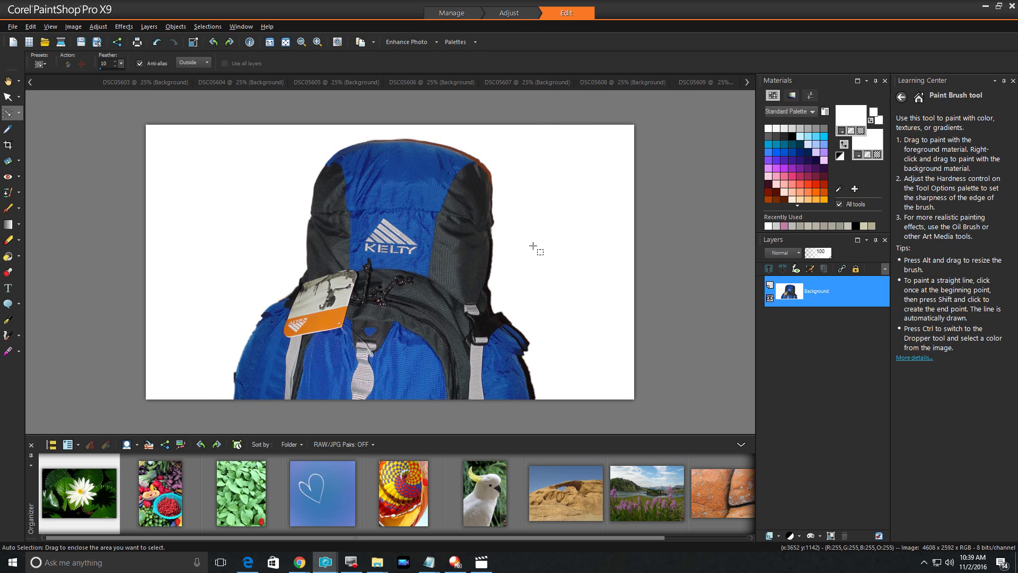
Step: Close the edited backpack photo DSC05610, saving its changes as DSC05610.JPG in the 11-2-2016 folder
click(746, 82)
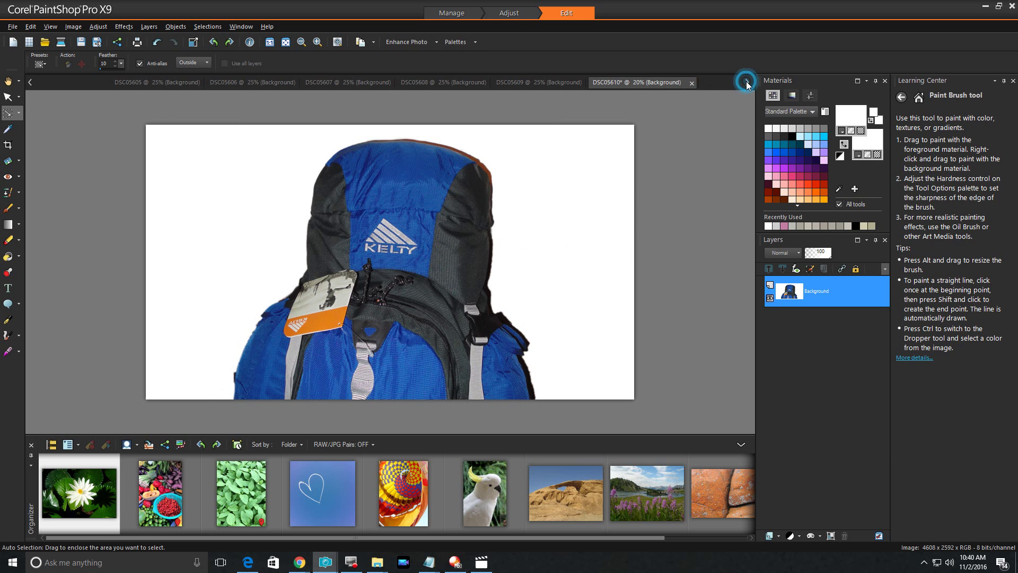
click(692, 83)
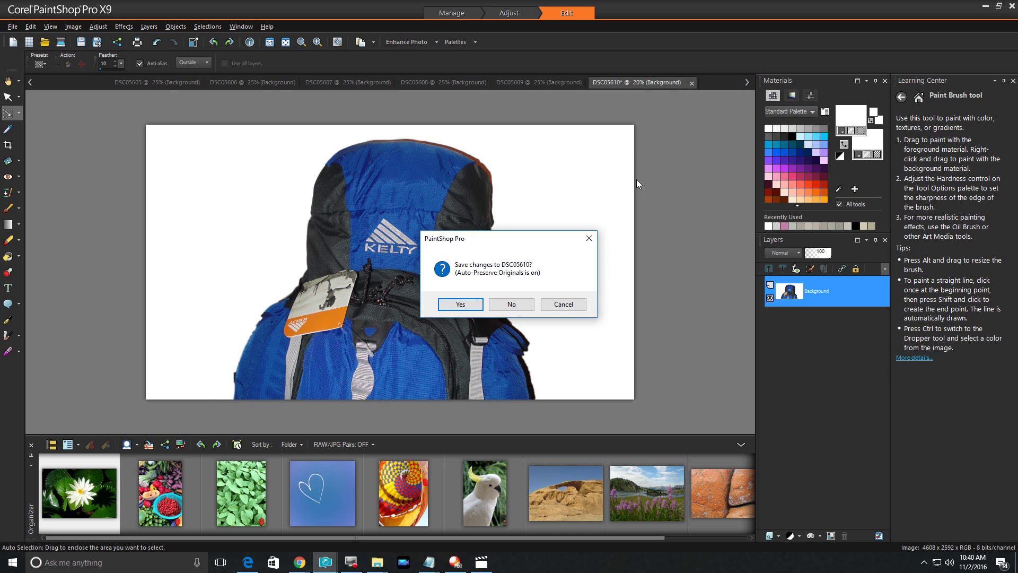
click(462, 305)
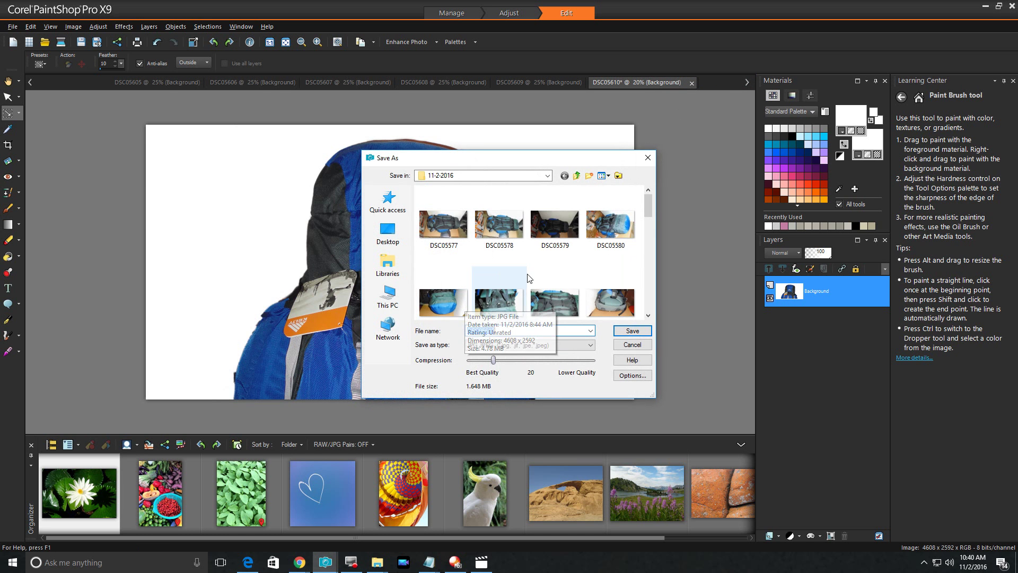
click(633, 332)
click(523, 303)
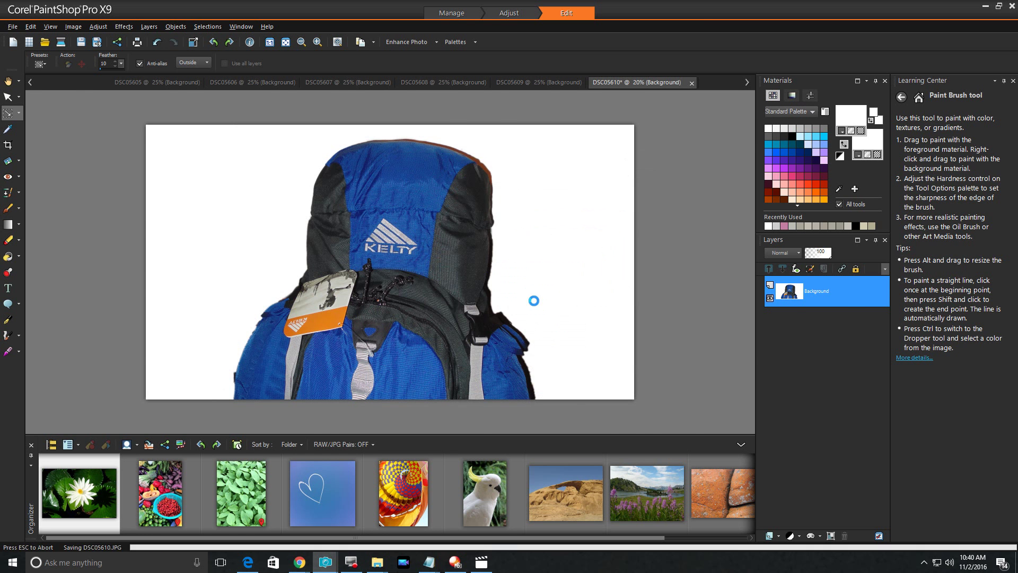